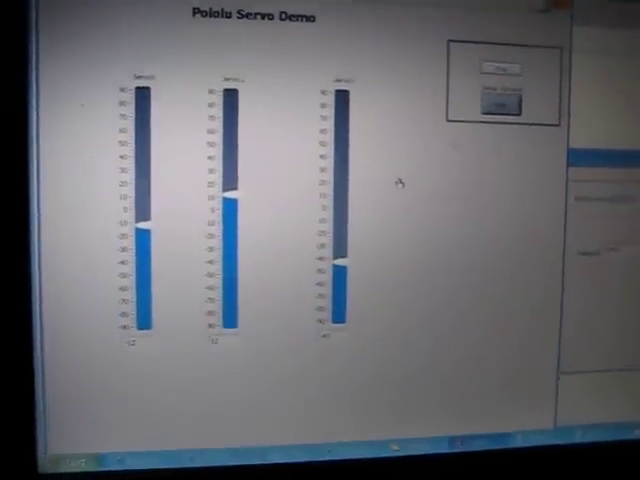
key(ctrl+e)
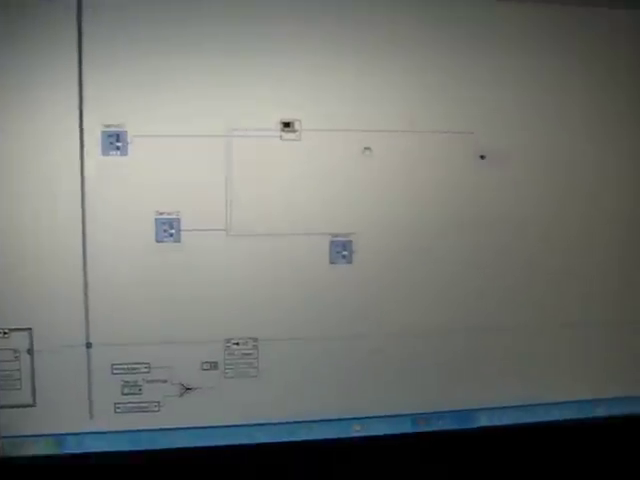